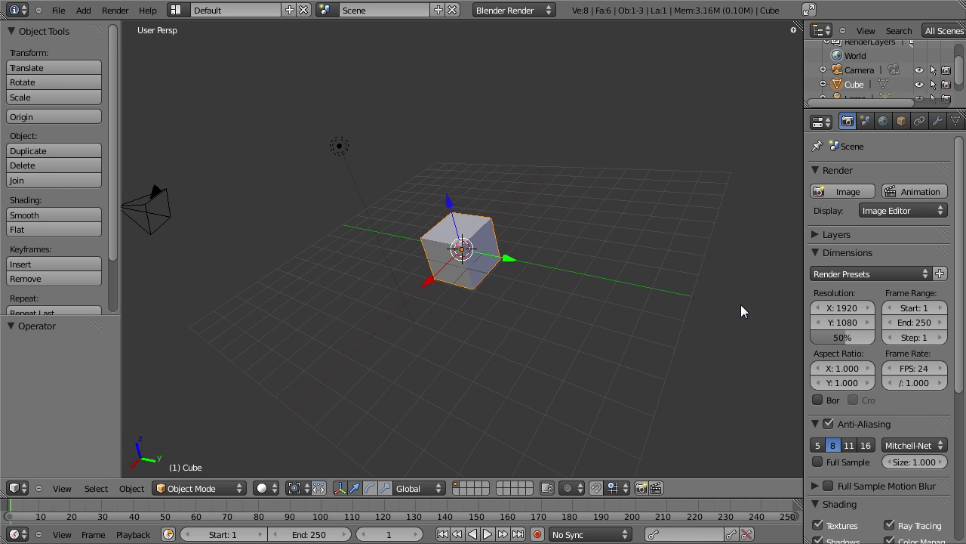
Orbit the 3D view and zoom in for a closer look at the default cube
middle_click_drag(741, 304, 410, 344)
scroll(410, 344, "up", 3)
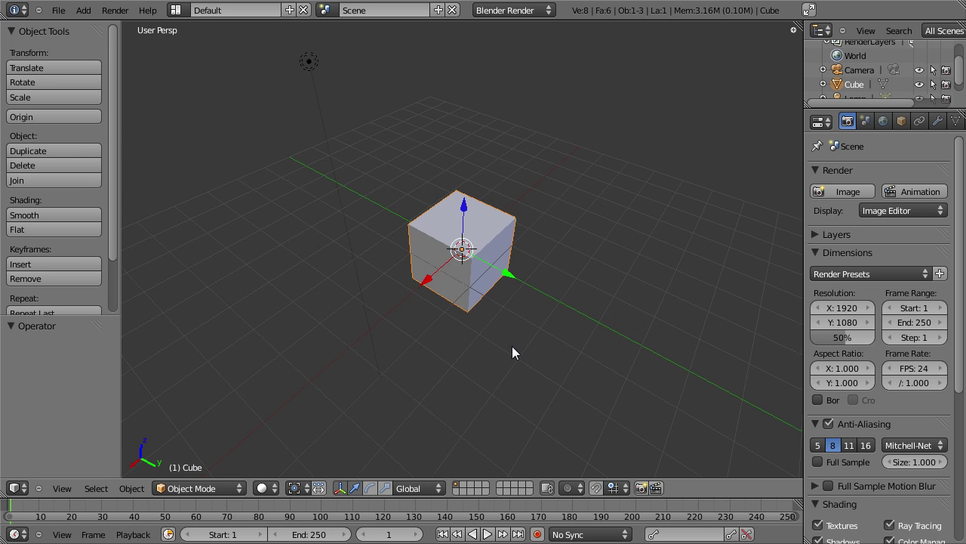
scroll(512, 352, "up", 3)
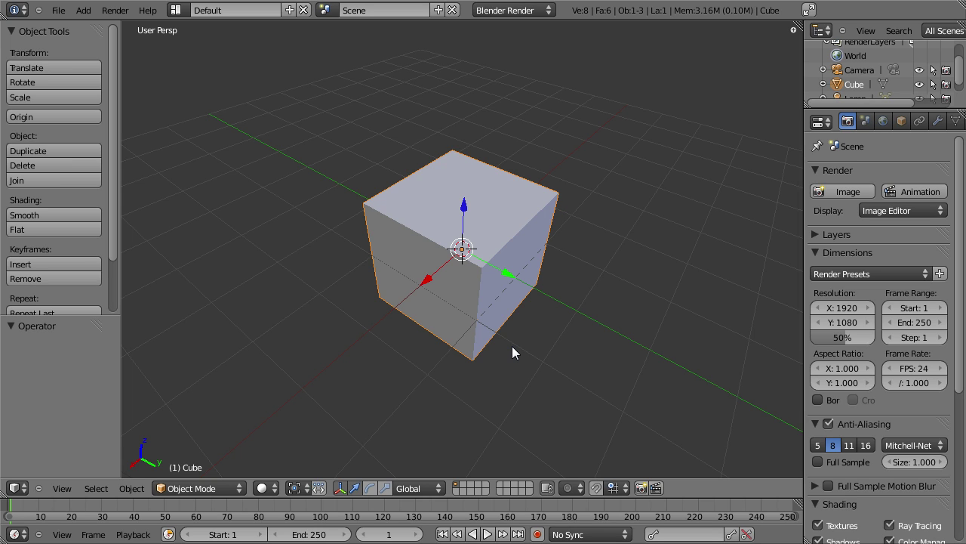
Browse to D:\blender-2.53\install\blender-2.53-beta-windows32 - Copy\2.53\scripts\addons and list all file types
key("ctrl+o")
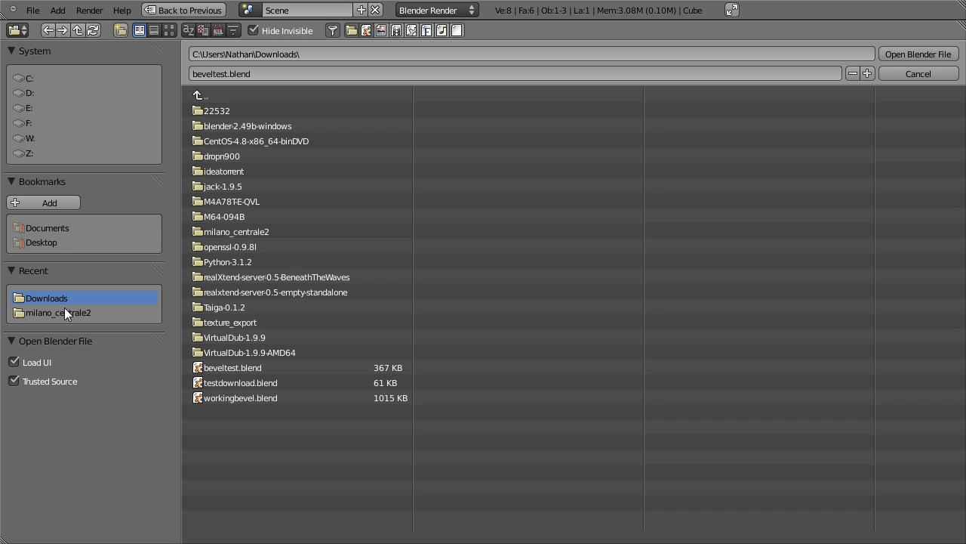
left_click(32, 93)
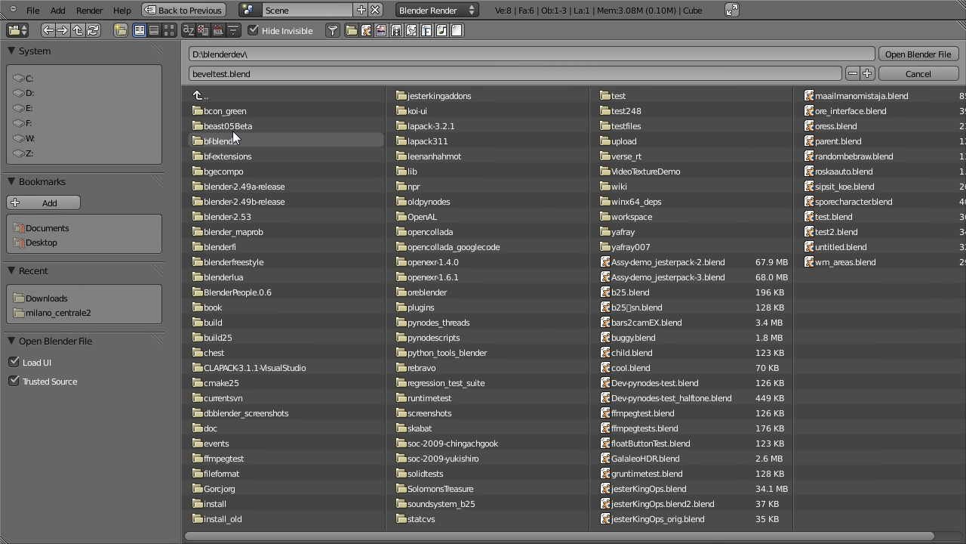
left_click(242, 216)
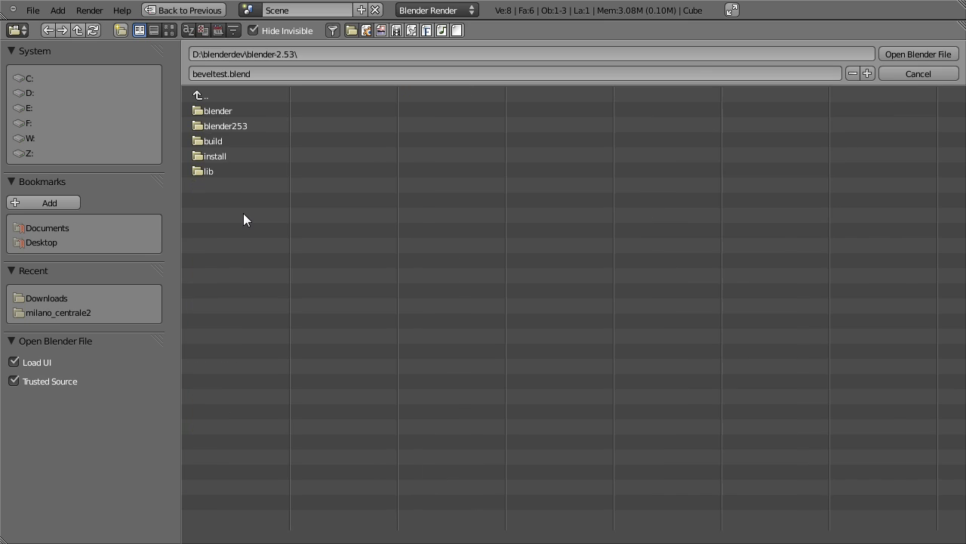
left_click(248, 128)
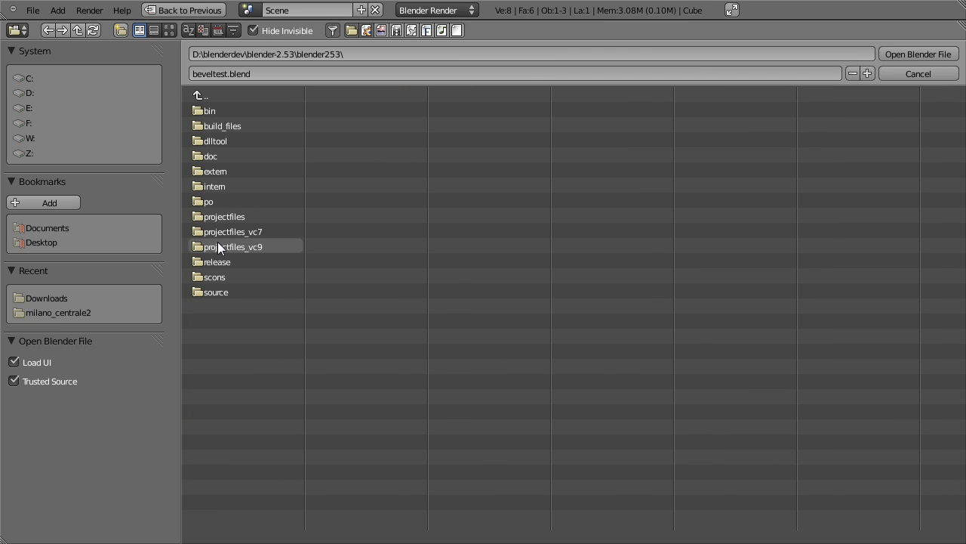
left_click(240, 98)
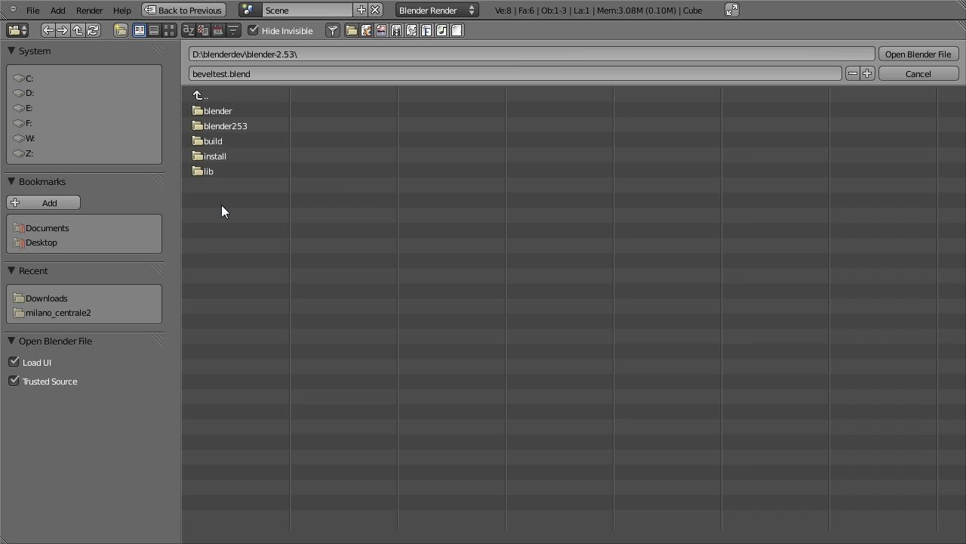
left_click(232, 158)
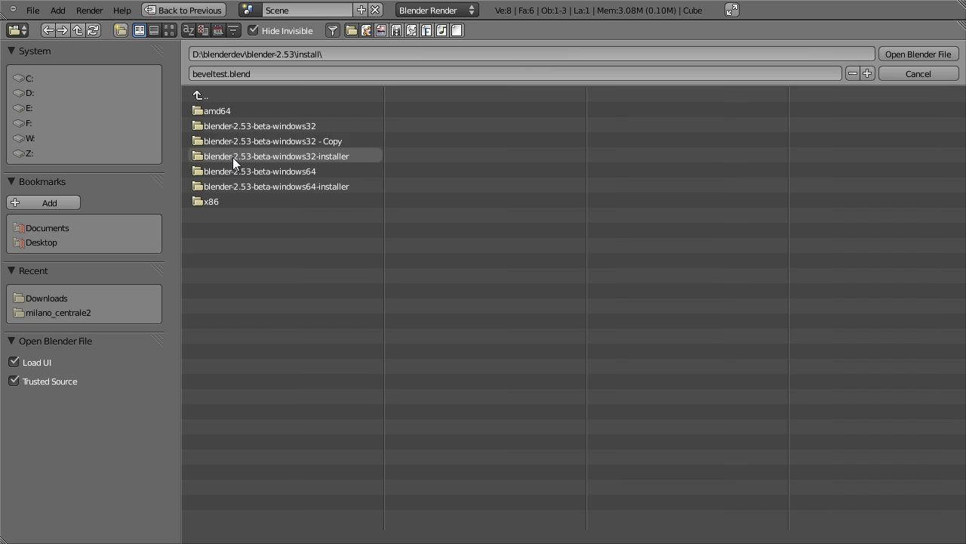
left_click(298, 141)
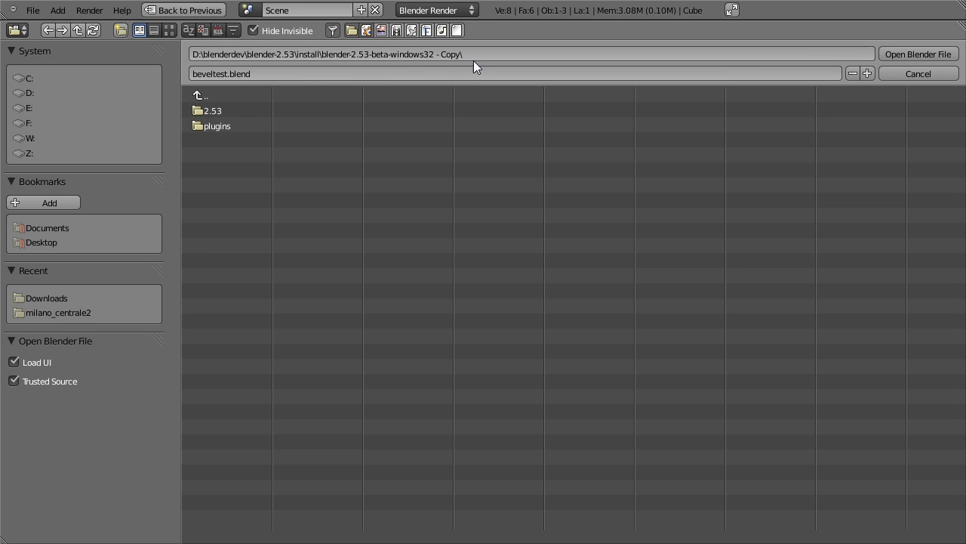
left_click(216, 115)
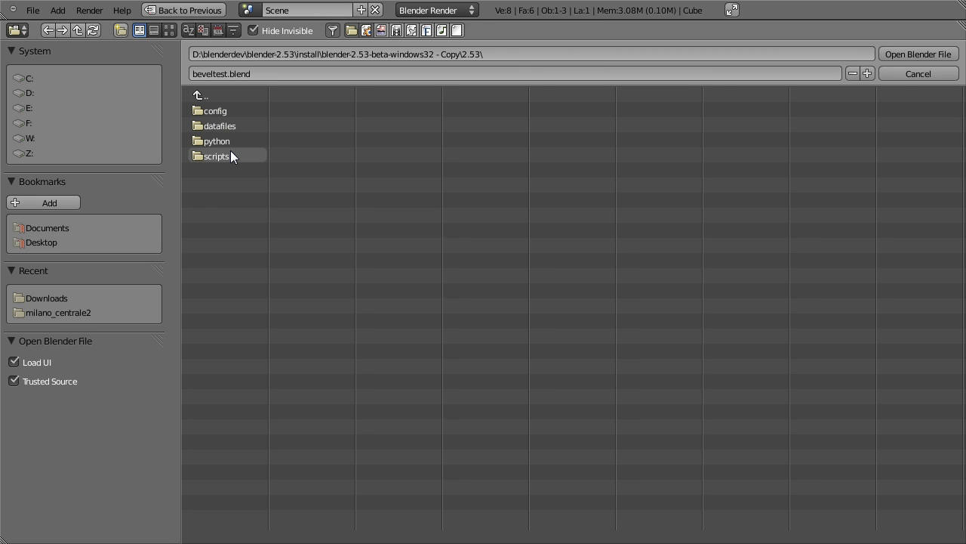
left_click(230, 153)
left_click(225, 113)
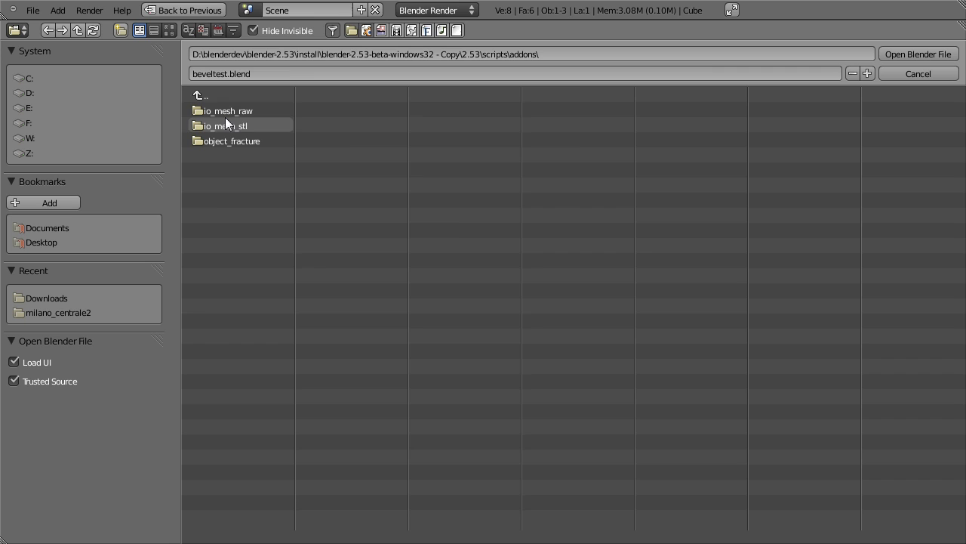
left_click(331, 31)
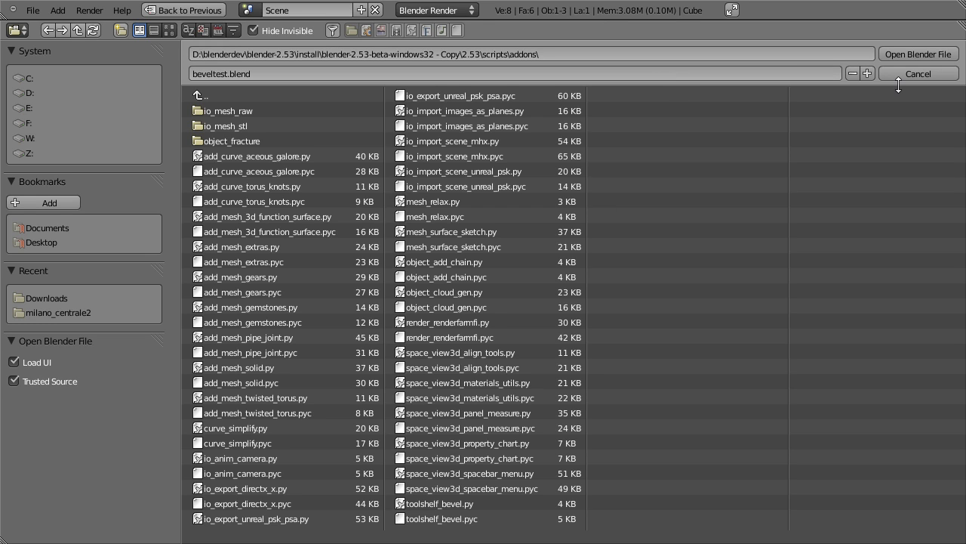
Cancel the file browser and switch the area to User Preferences
left_click(917, 73)
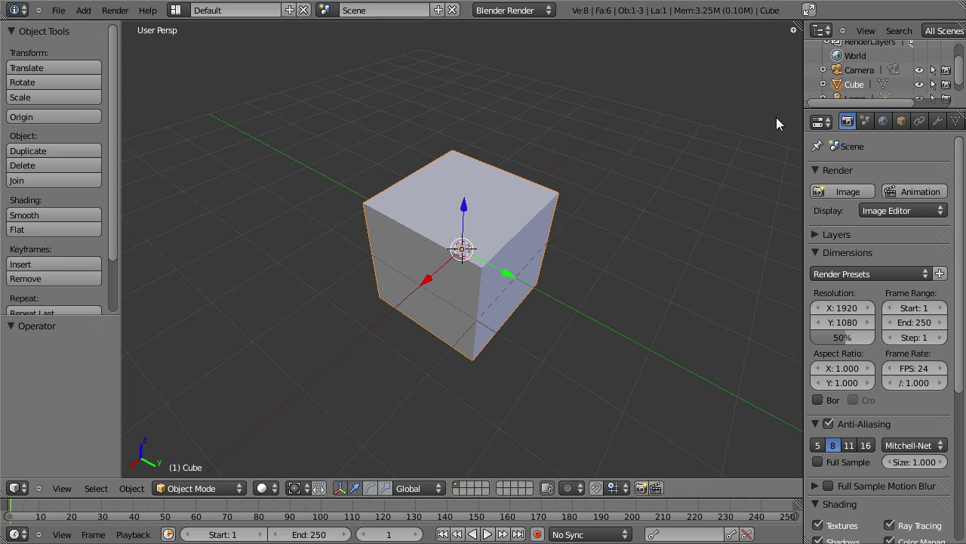
left_click(18, 487)
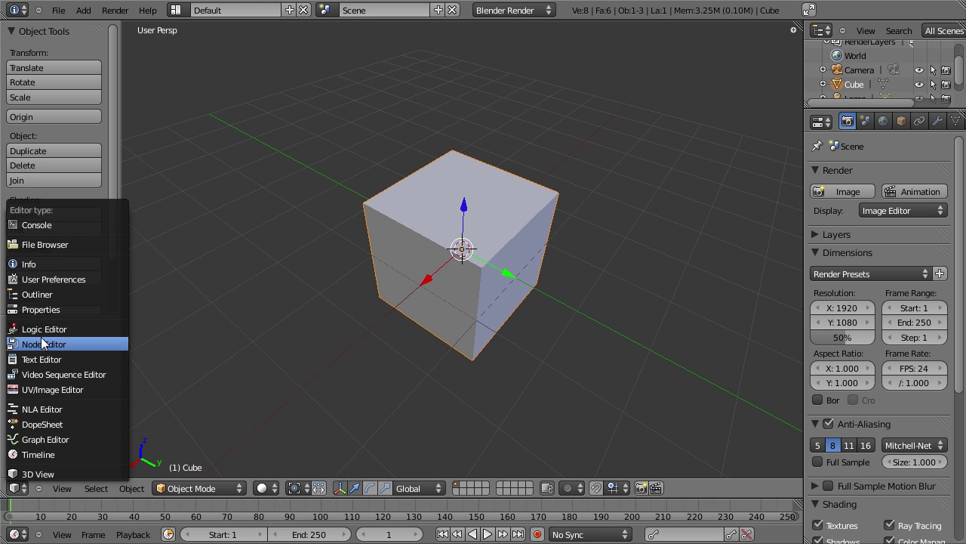
left_click(83, 275)
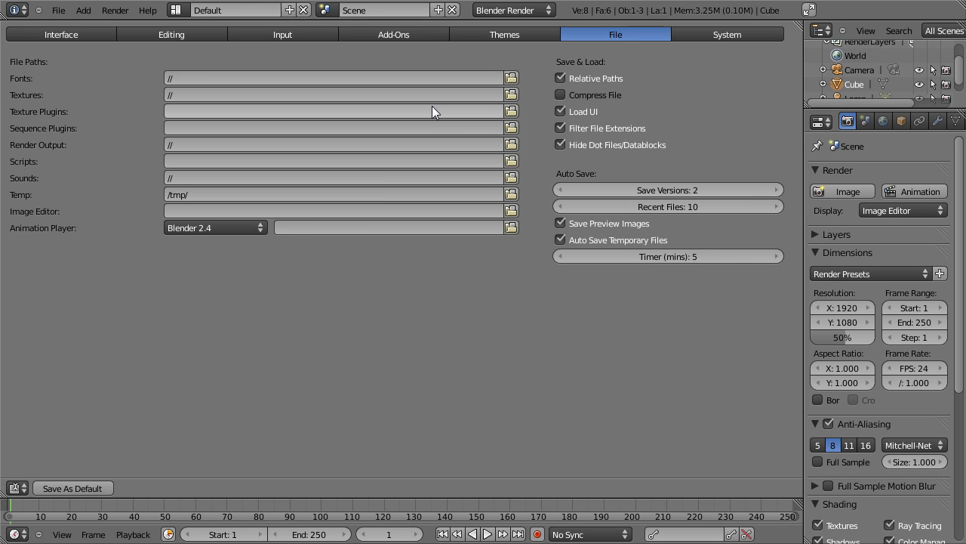
Enable and expand the Mesh: Set Bevel Weights add-on, then return the area to 3D View
left_click(414, 31)
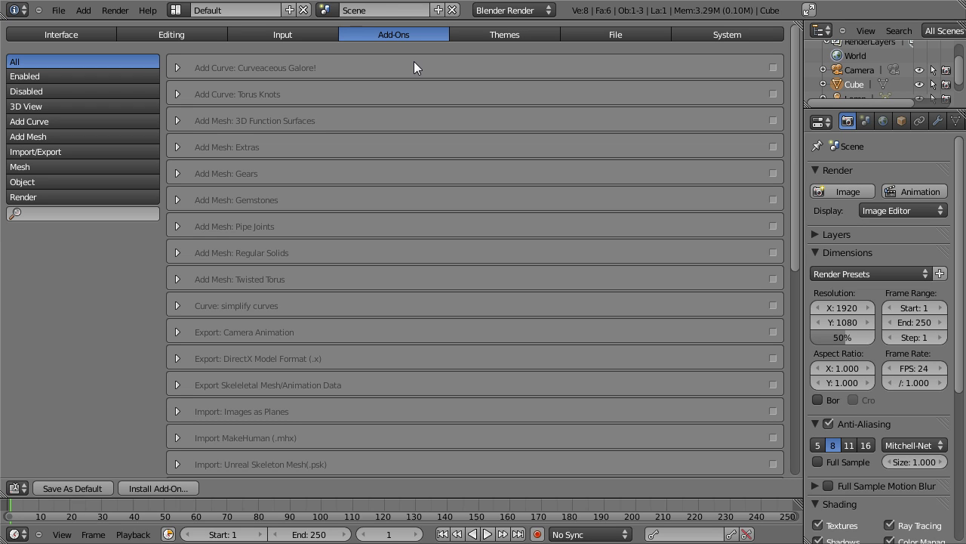
left_click(57, 167)
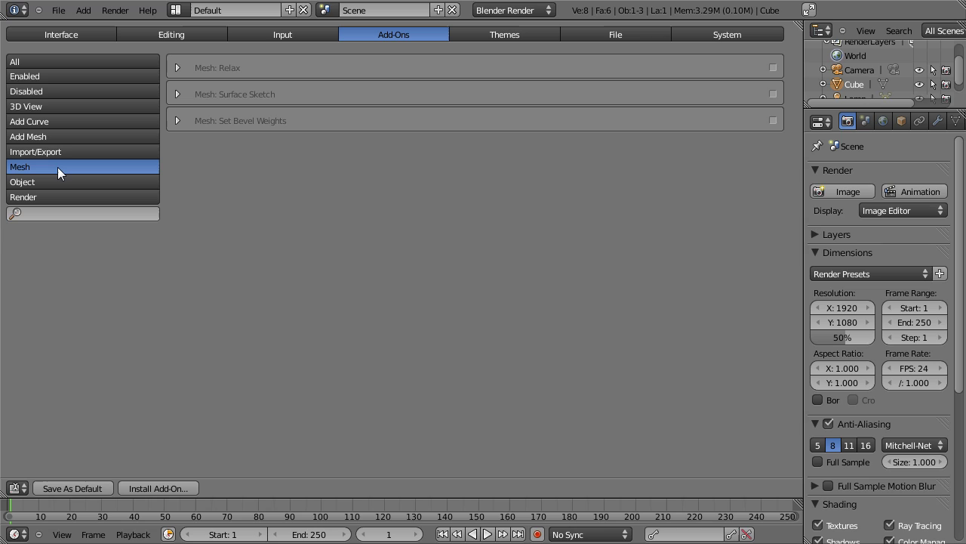
left_click(770, 121)
left_click(180, 126)
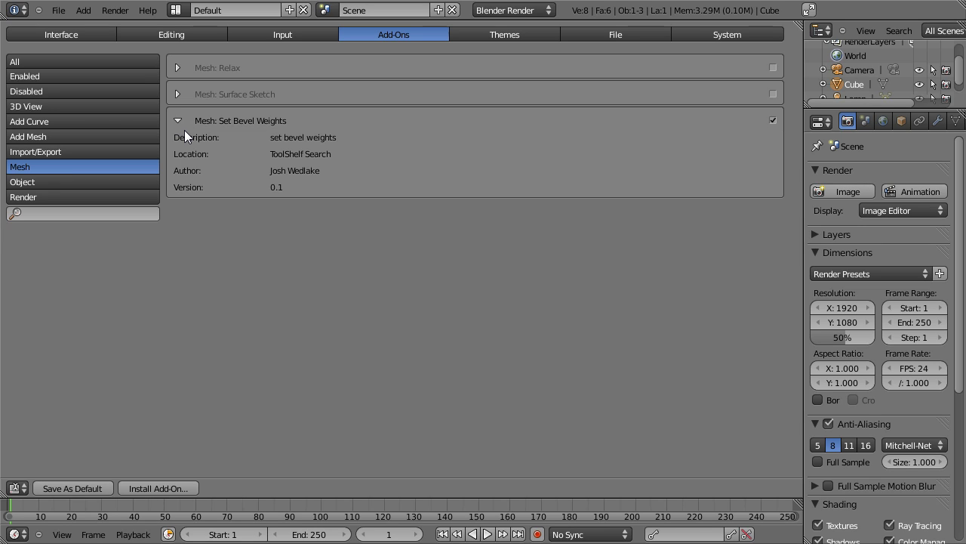
left_click(22, 488)
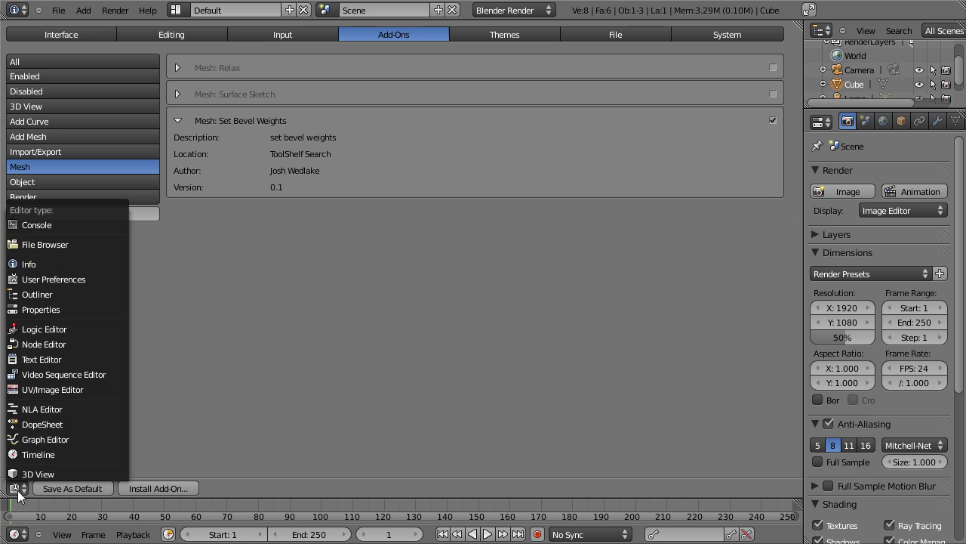
left_click(37, 481)
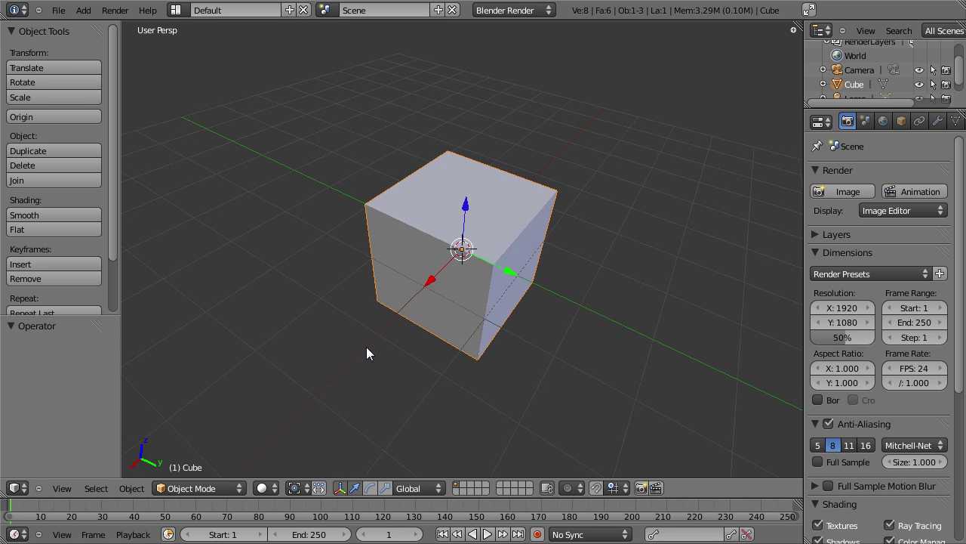
Add a Bevel modifier with width 0.1000 to the cube, chamfering all its edges
middle_click_drag(366, 346, 390, 351)
scroll(389, 350, "up", 2)
middle_click_drag(517, 351, 468, 359)
scroll(468, 366, "up", 5)
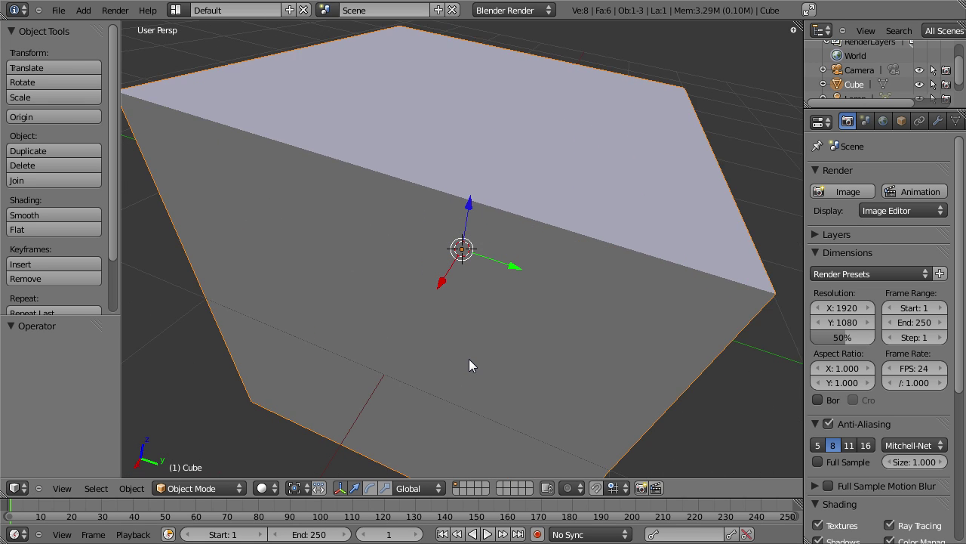
scroll(552, 345, "down", 2)
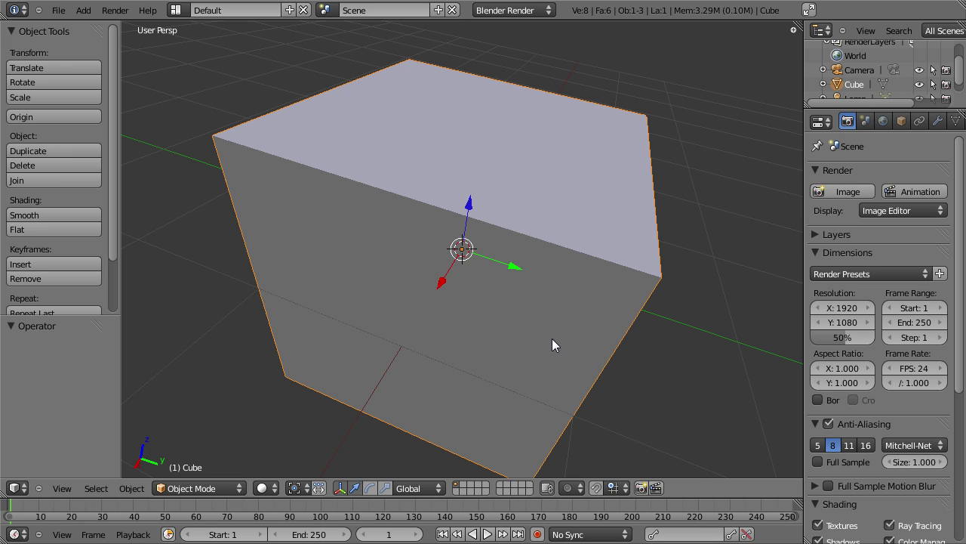
middle_click_drag(552, 338, 517, 366)
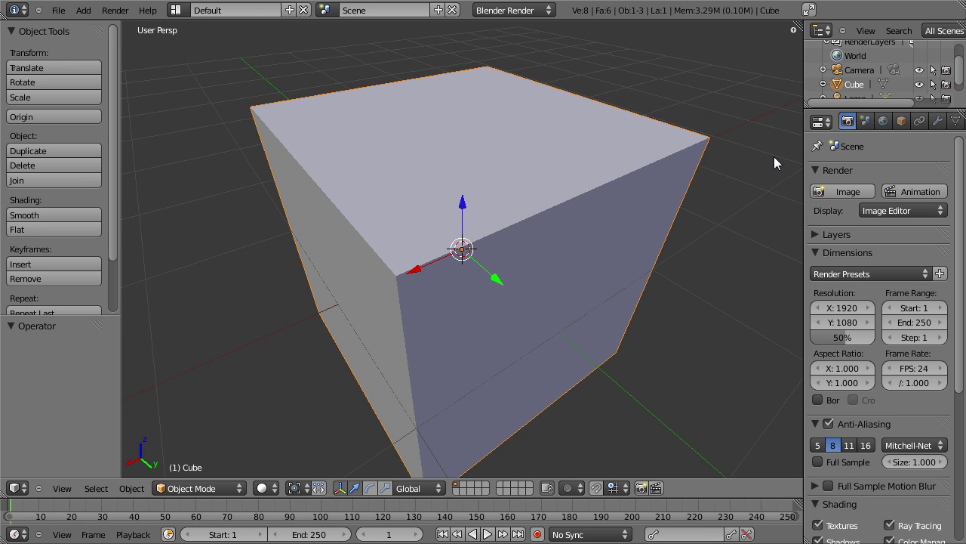
middle_click_drag(773, 156, 605, 255)
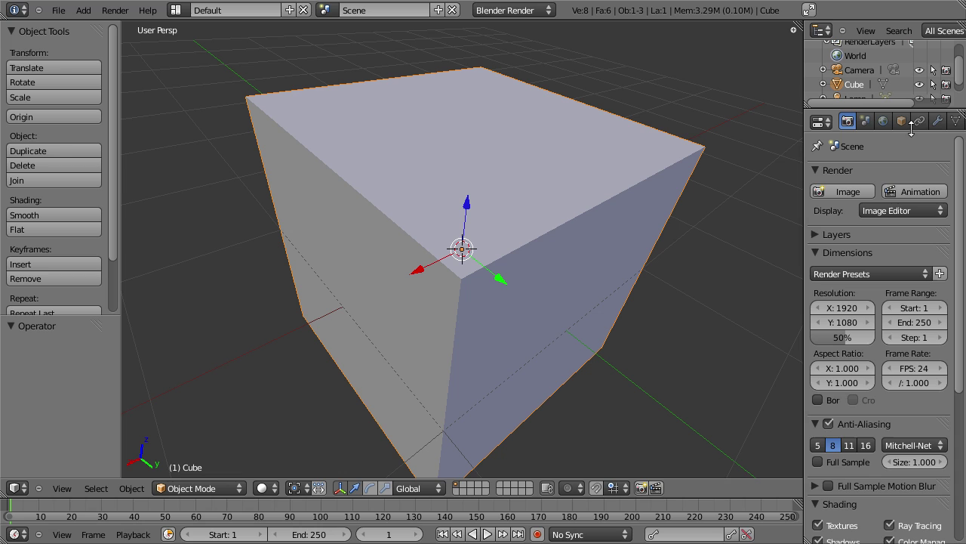
left_click(937, 121)
left_click(853, 192)
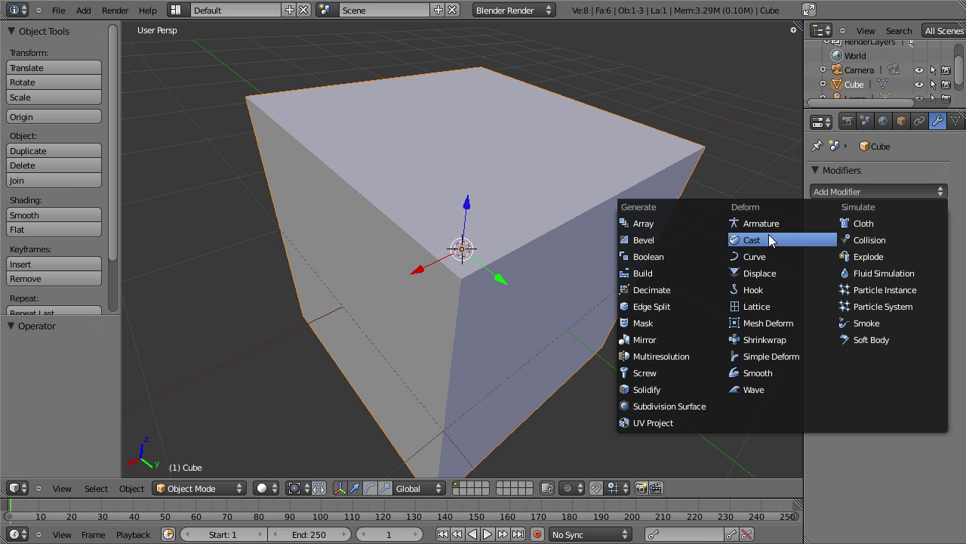
left_click(687, 243)
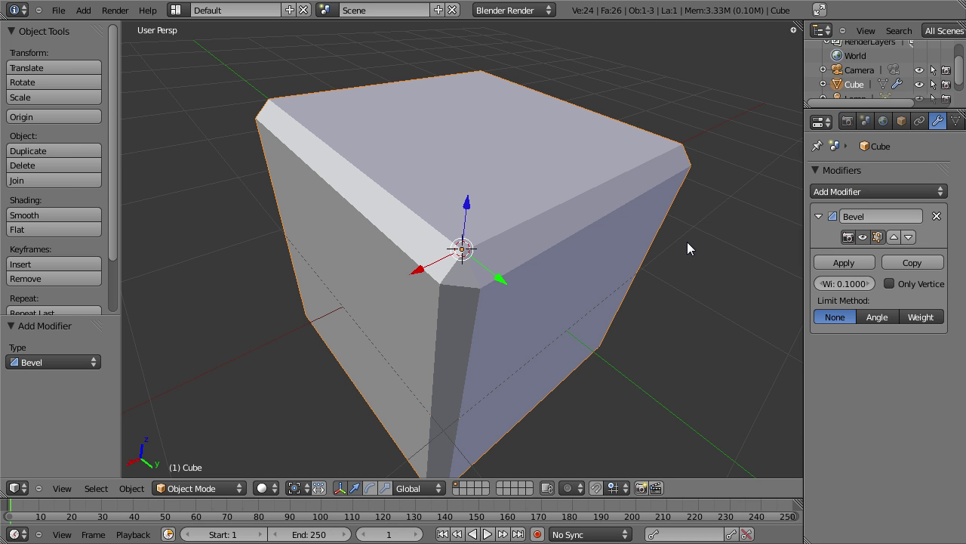
middle_click_drag(687, 242, 555, 256)
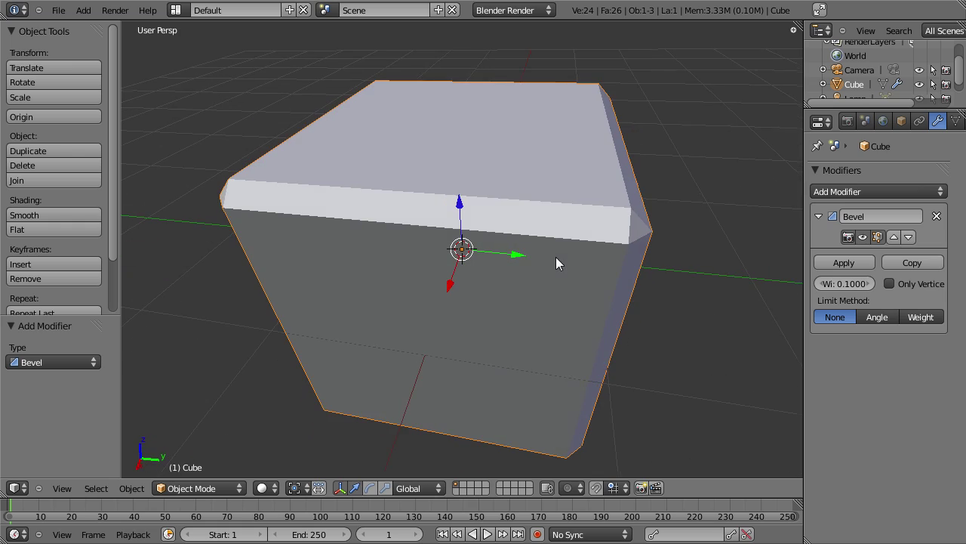
middle_click_drag(785, 302, 594, 312)
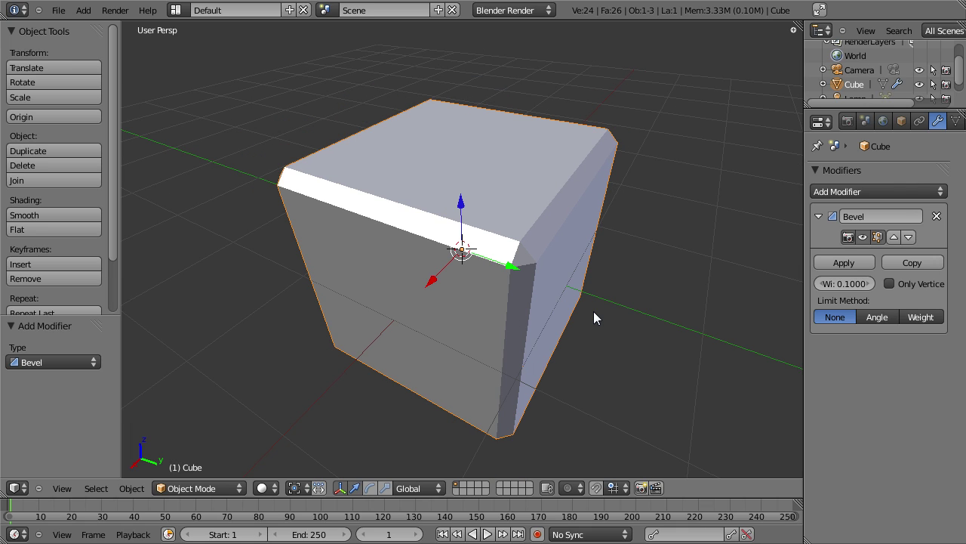
Set the Bevel modifier's Limit Method to Weight and enter Edit Mode
left_click(910, 314)
middle_click_drag(649, 301, 529, 324)
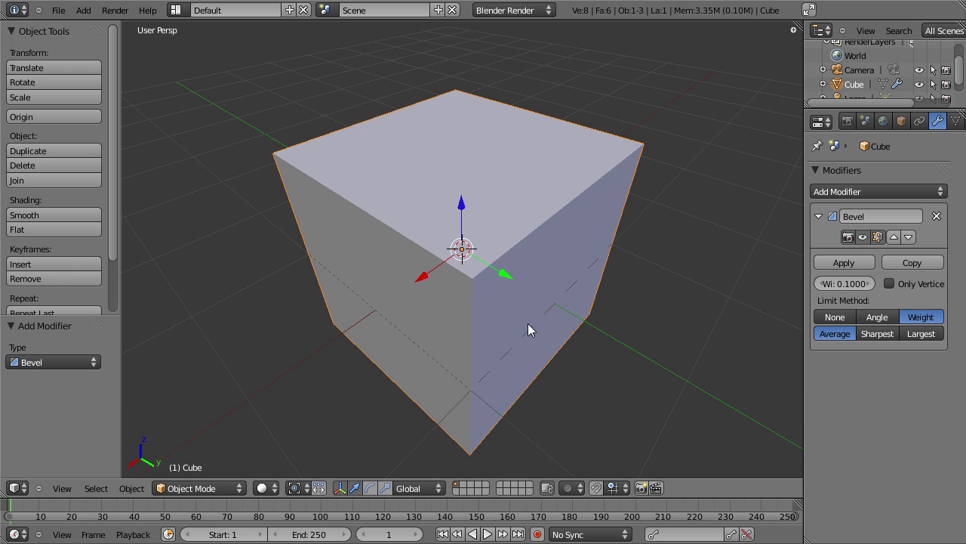
key("Tab")
Change the mesh select mode and select the cube's right and top-left top edges
key("ctrl+Tab")
left_click(535, 348)
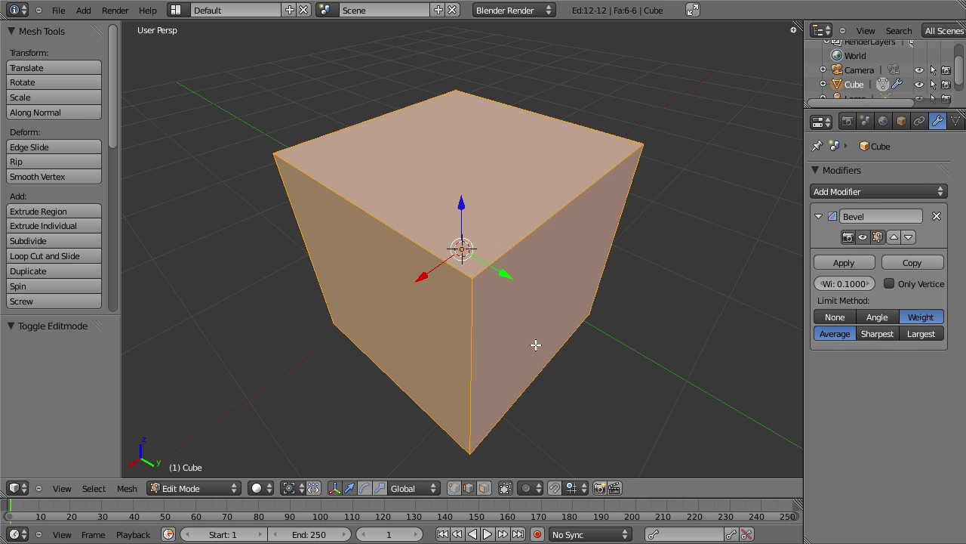
middle_click_drag(535, 345, 496, 320)
right_click(596, 215)
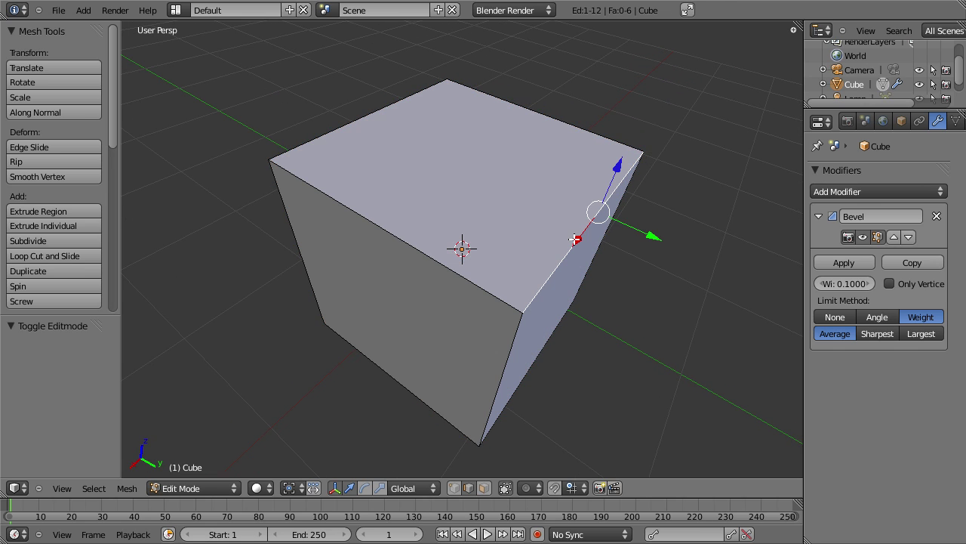
right_click(346, 125, "shift")
middle_click_drag(460, 201, 468, 224)
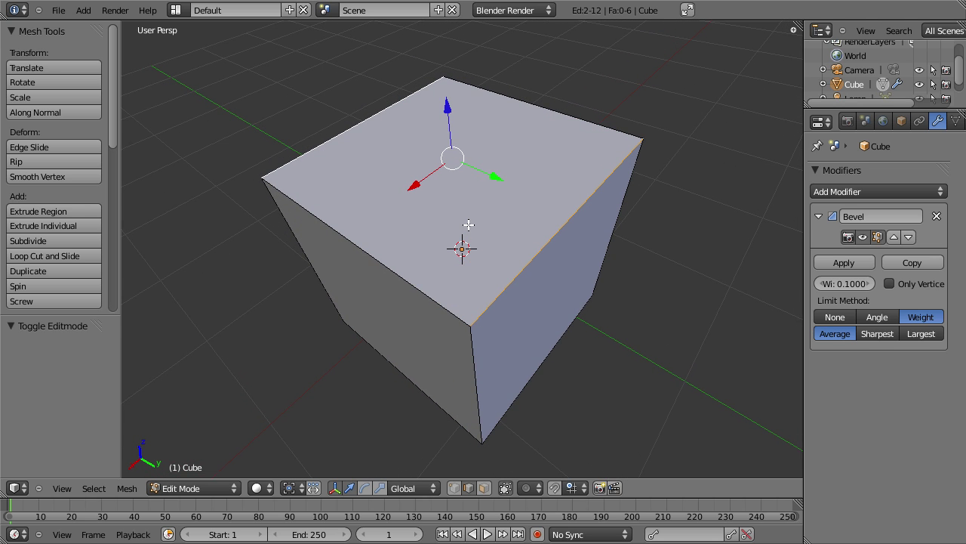
Run Set Bevel Weight and give the two selected edges a weight of 2.10
key("space")
type("beve")
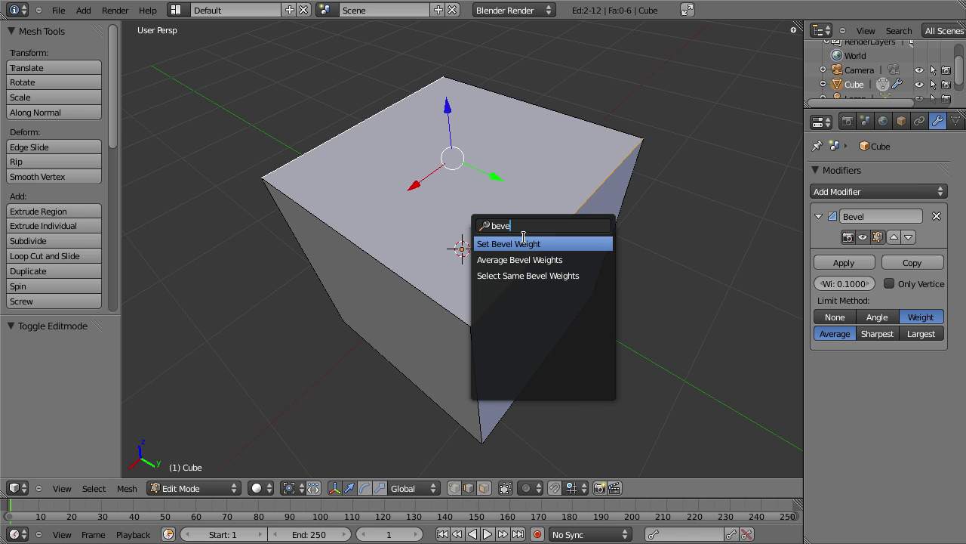
left_click(528, 243)
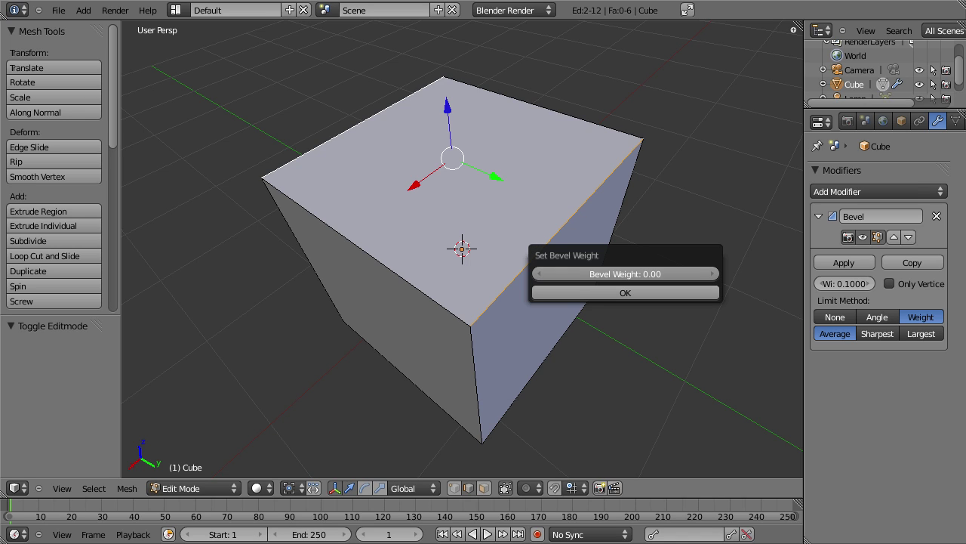
left_click_drag(625, 274, 668, 273)
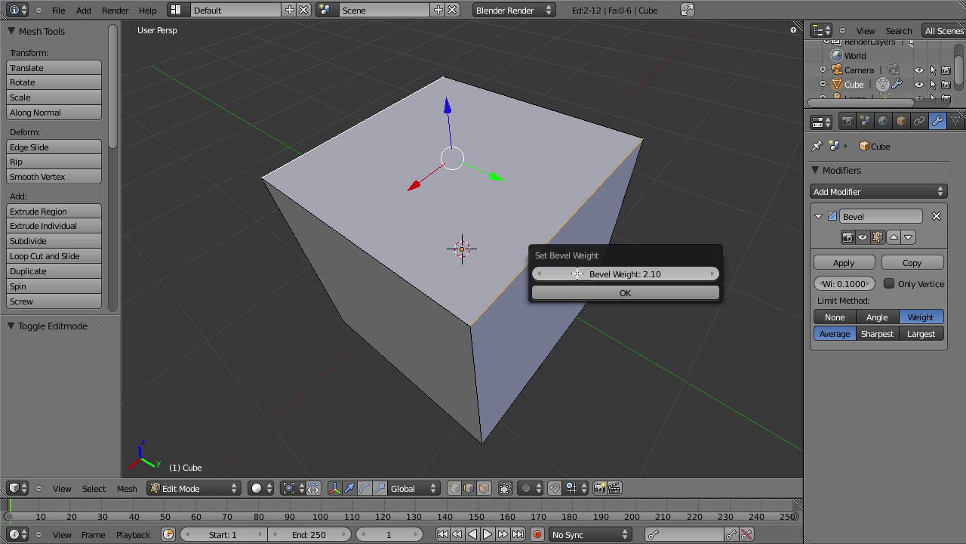
left_click(606, 293)
mouse_move(606, 293)
middle_mouse_down()
mouse_move(597, 296)
mouse_move(619, 291)
mouse_move(581, 317)
mouse_move(594, 300)
mouse_move(690, 280)
mouse_move(589, 319)
mouse_move(543, 312)
mouse_move(625, 292)
middle_mouse_up()
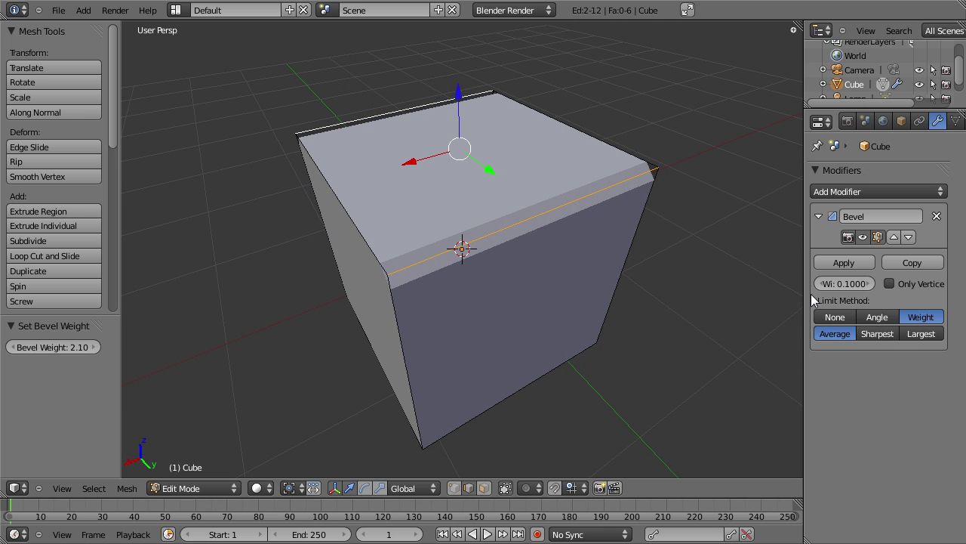
Increase the Bevel modifier width to 0.4420 and return the cube to Object Mode
left_click_drag(844, 289, 790, 280)
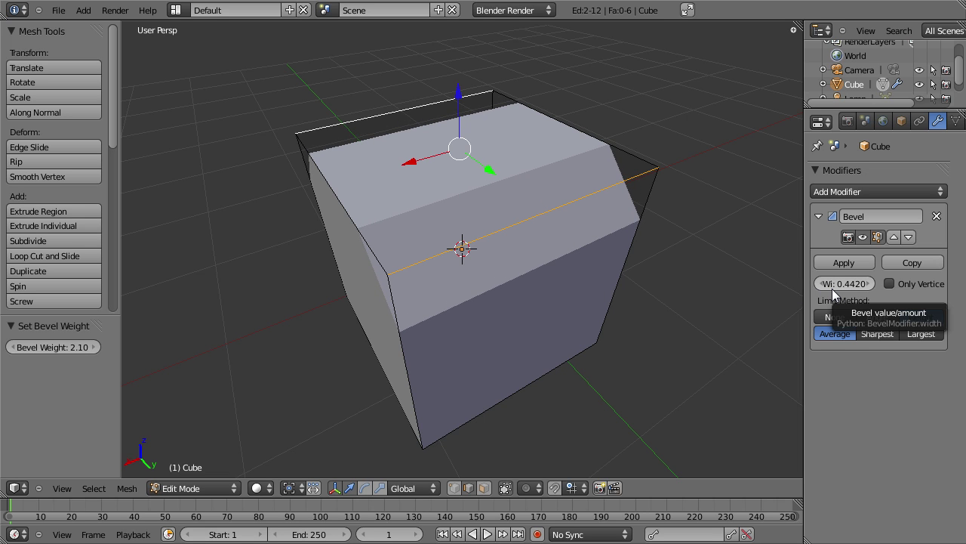
middle_click_drag(529, 317, 476, 260)
key("Tab")
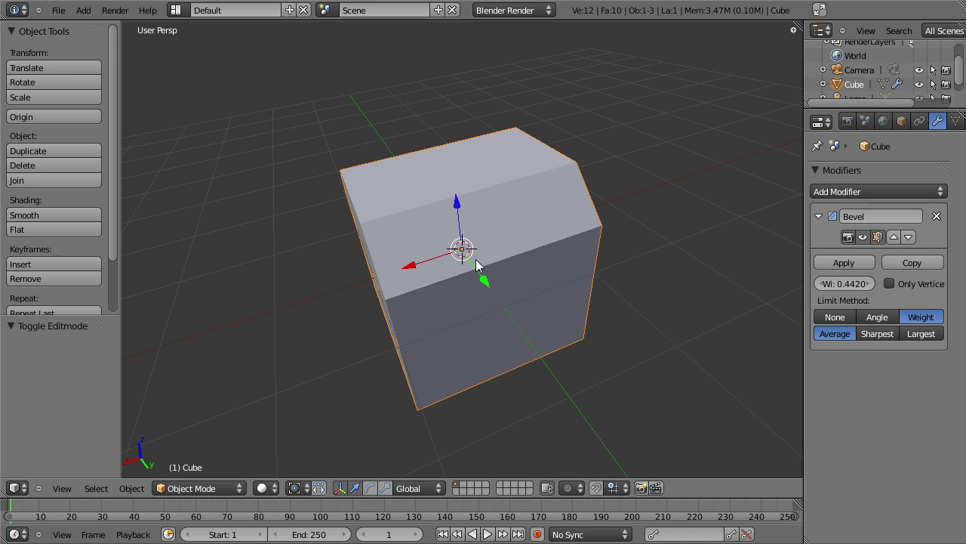